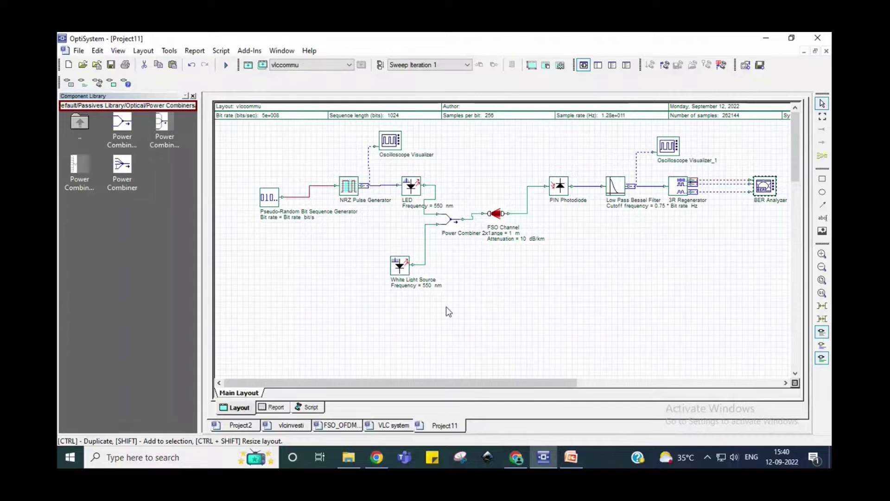
Examine the FSO_OFDM_QAM system layout and the contents of the Subsystem following the QAM Sequence Generator.
click(348, 427)
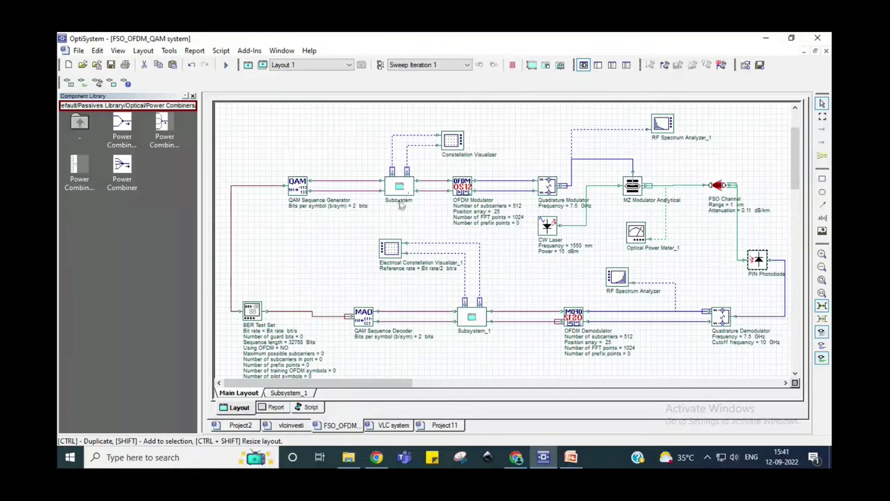
double_click(401, 188)
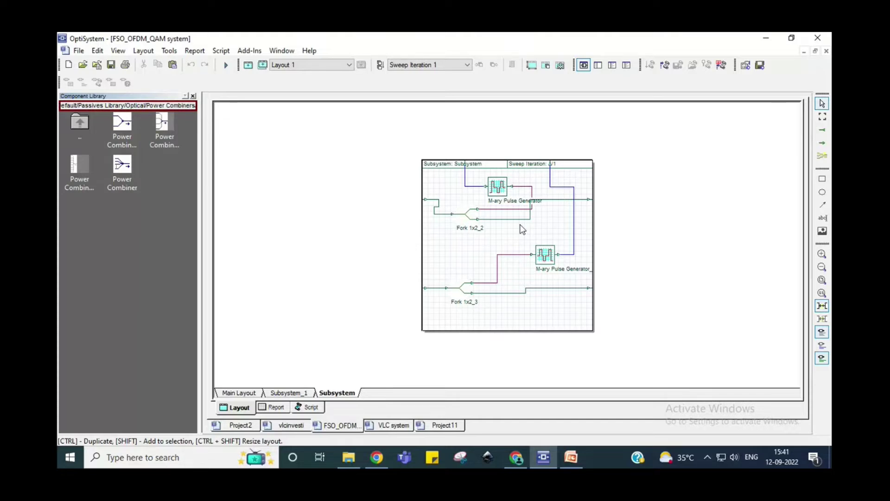
click(237, 393)
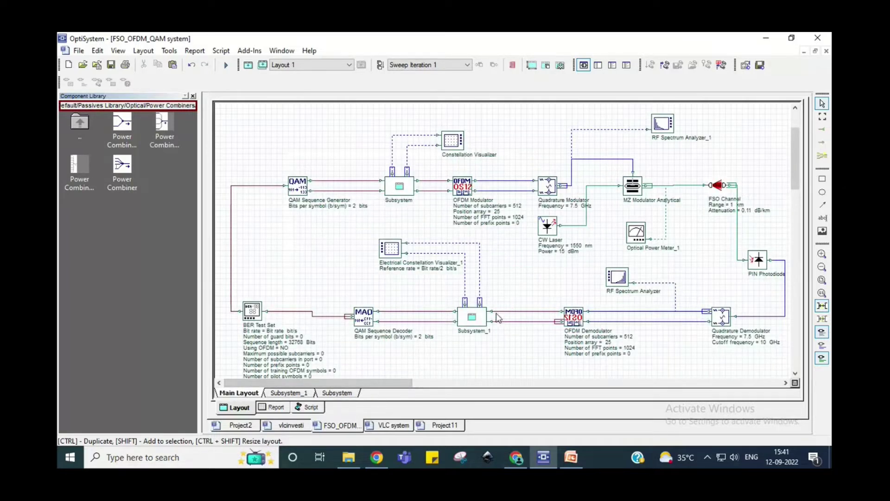
click(399, 188)
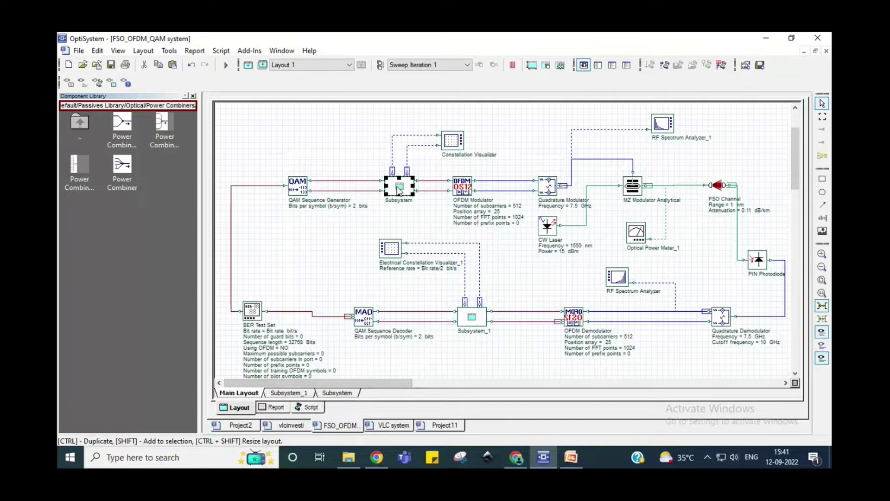
double_click(399, 188)
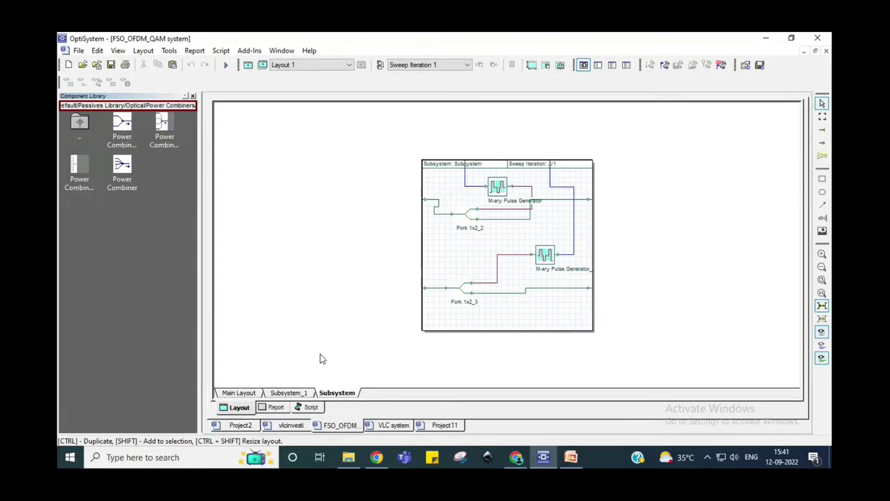
In Project2, nudge the QAM Sequence Generator toward the BER Test Set, and locate its entry in the component library by searching for "qam".
click(247, 425)
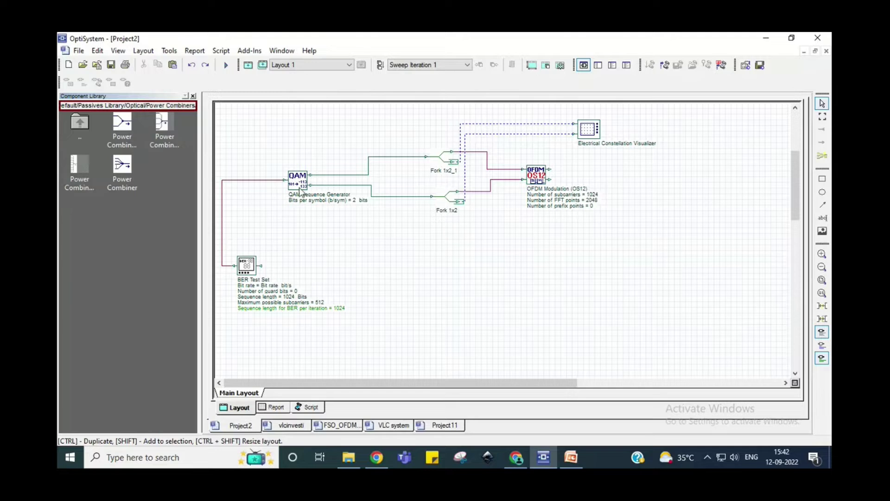
drag(295, 188, 290, 194)
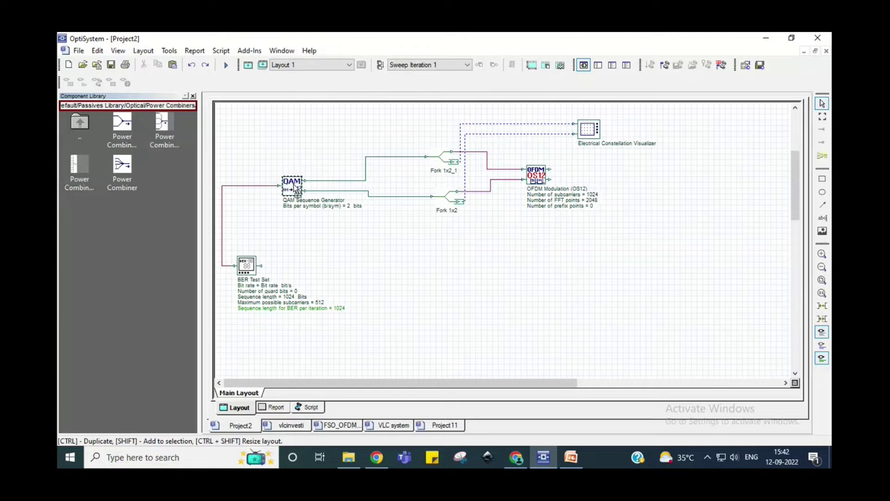
right_click(140, 224)
click(178, 241)
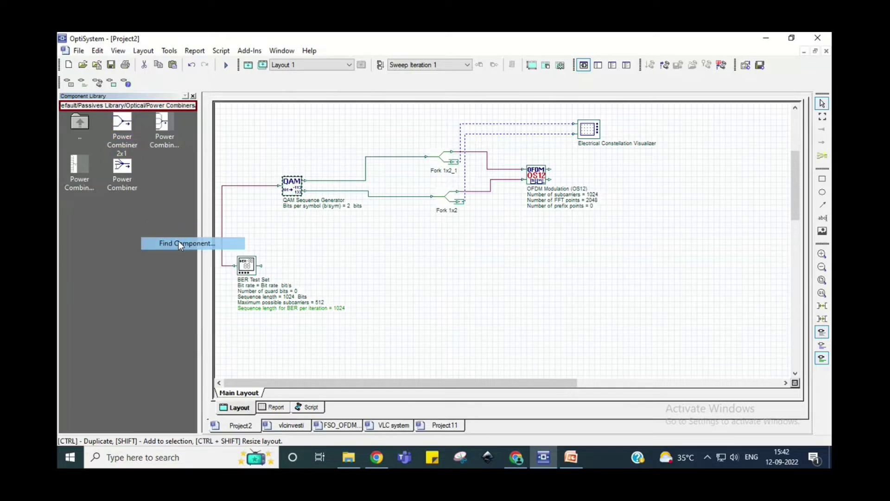
click(352, 186)
text(qam)
key(Return)
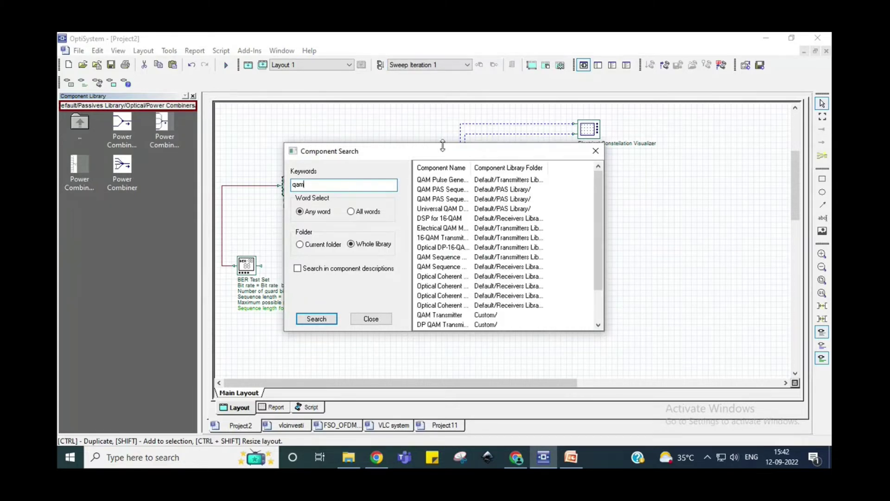
drag(446, 153, 554, 154)
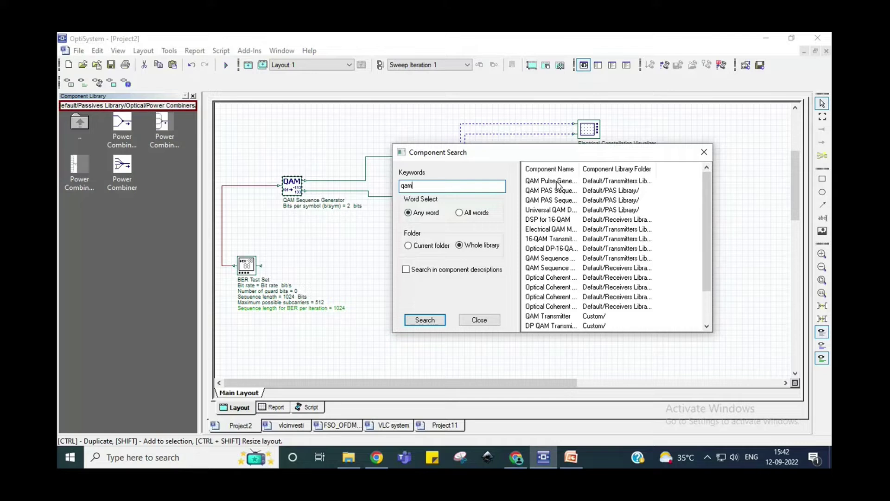
scroll(578, 240, down, 1)
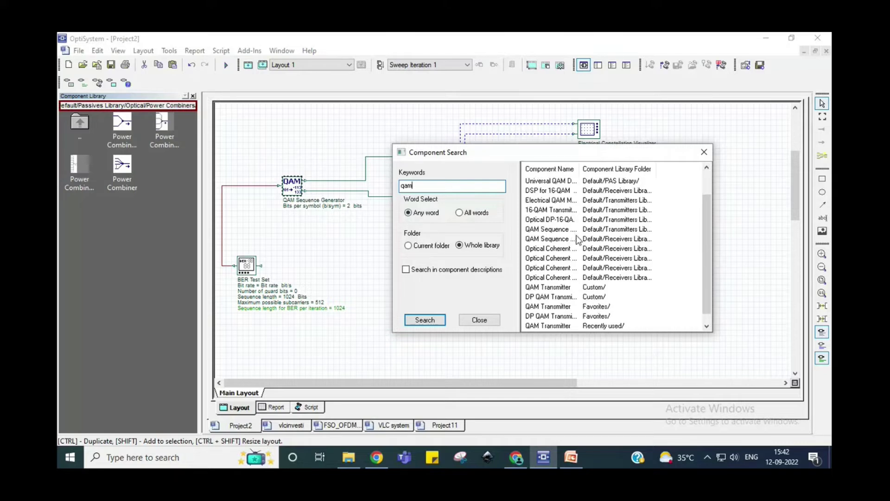
scroll(577, 240, down, 1)
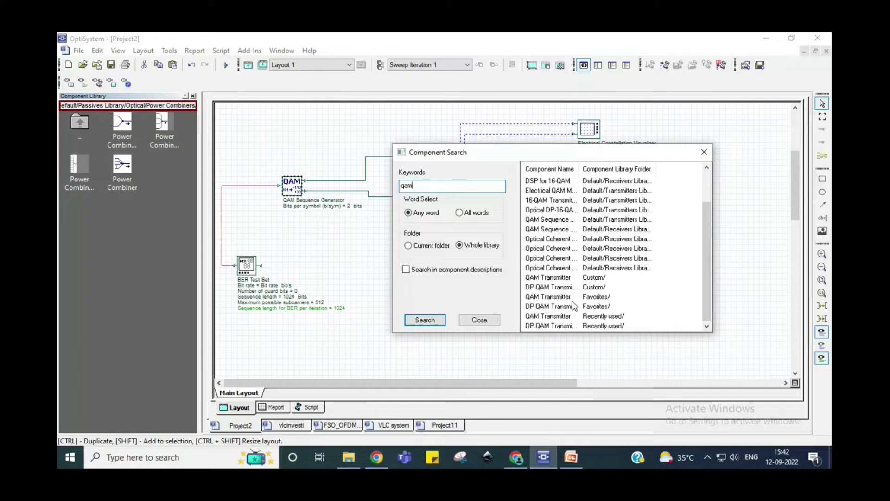
double_click(554, 219)
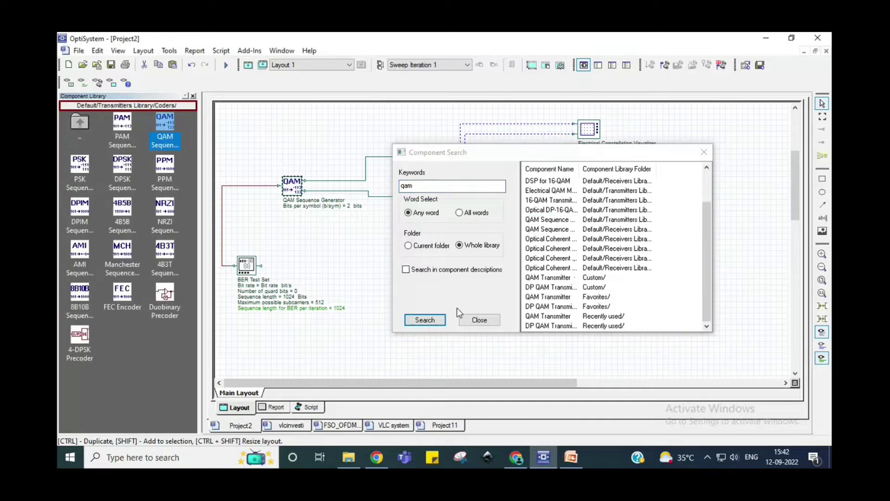
click(480, 320)
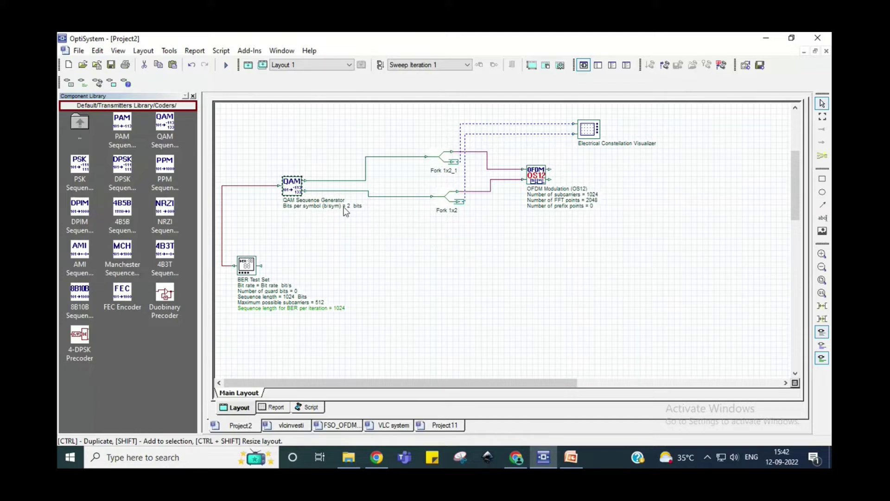
Nudge OFDM Modulation (OS12) toward the forks, search the library for "ofdm", and inspect the OFDM Modulation (OS12) and OFDM Modulator Measured entries.
drag(536, 182, 529, 182)
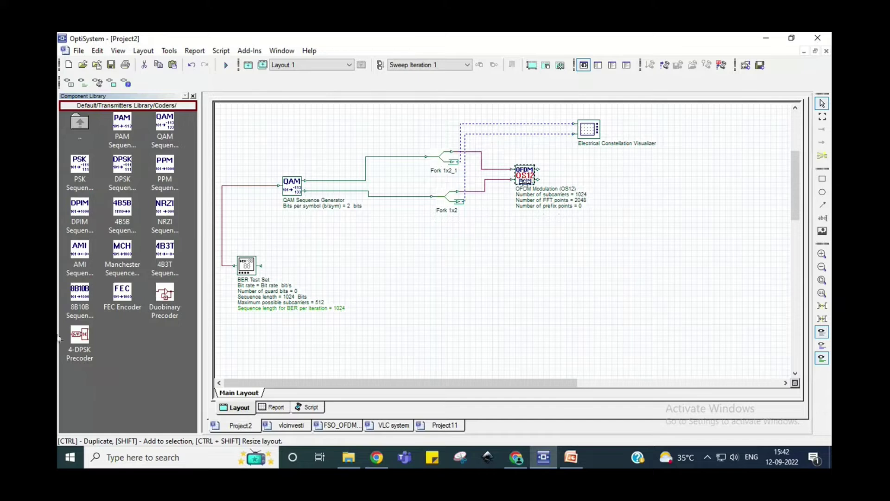
right_click(157, 344)
click(206, 233)
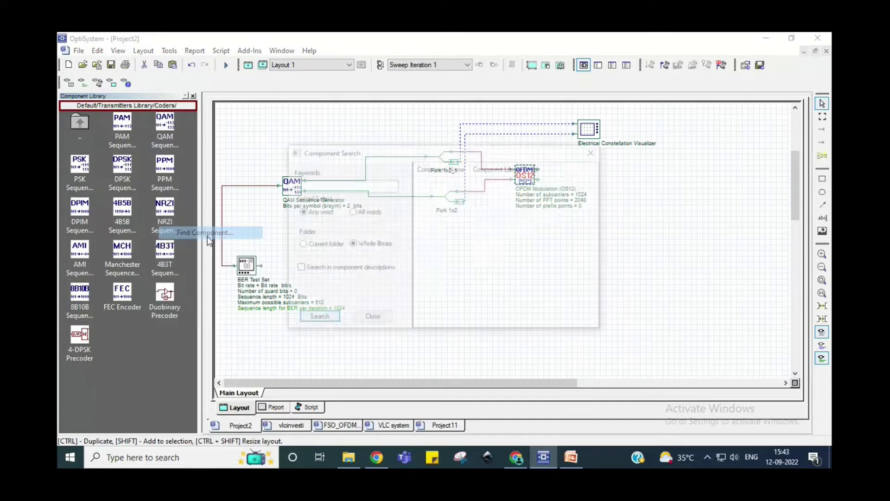
click(330, 186)
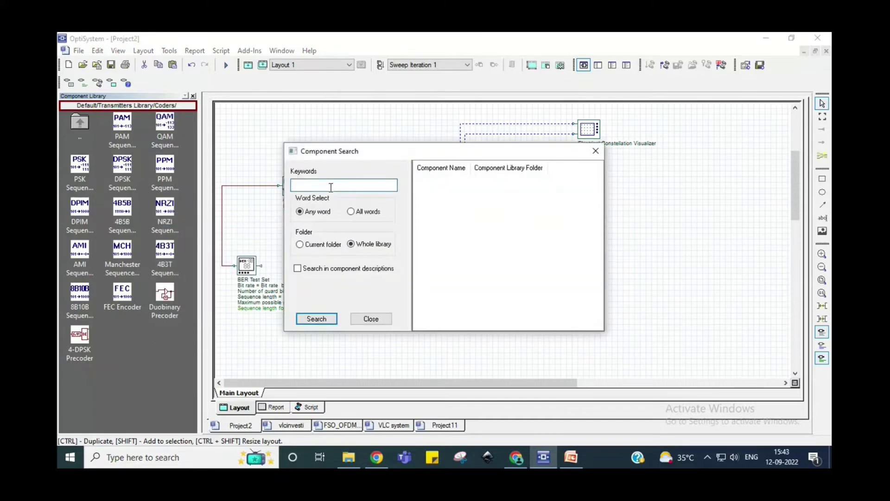
text(ofdm)
key(Return)
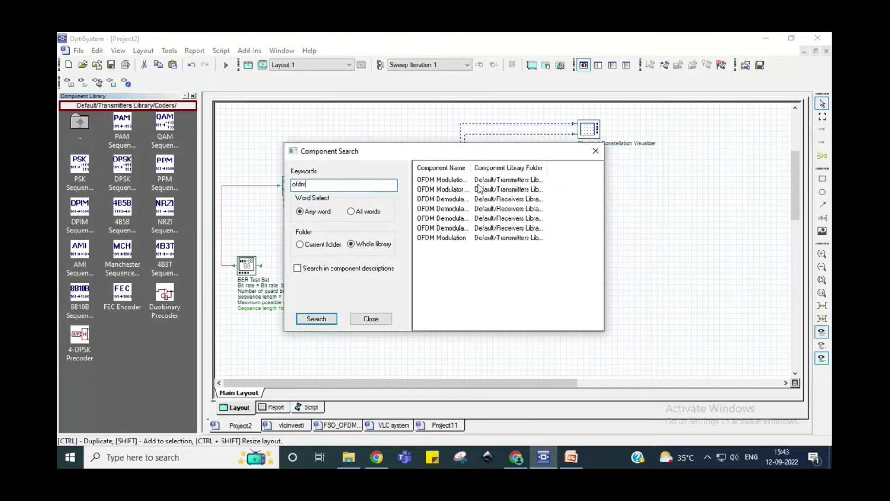
double_click(438, 180)
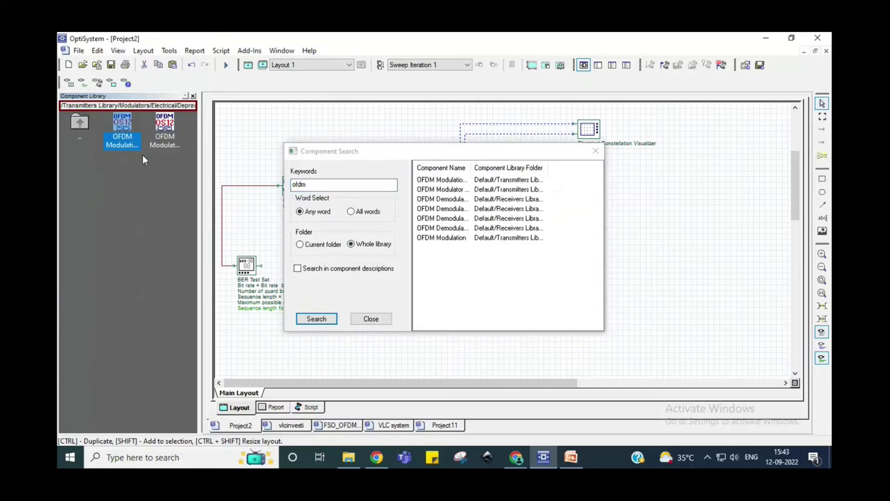
click(371, 319)
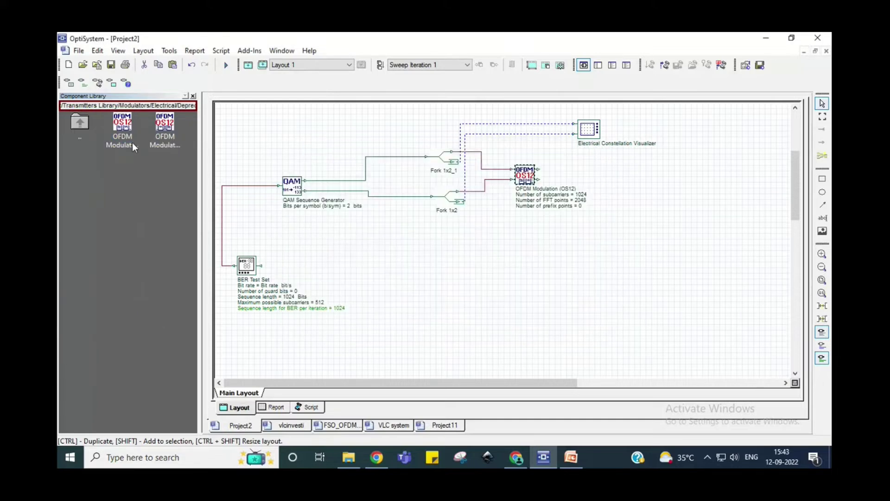
click(118, 134)
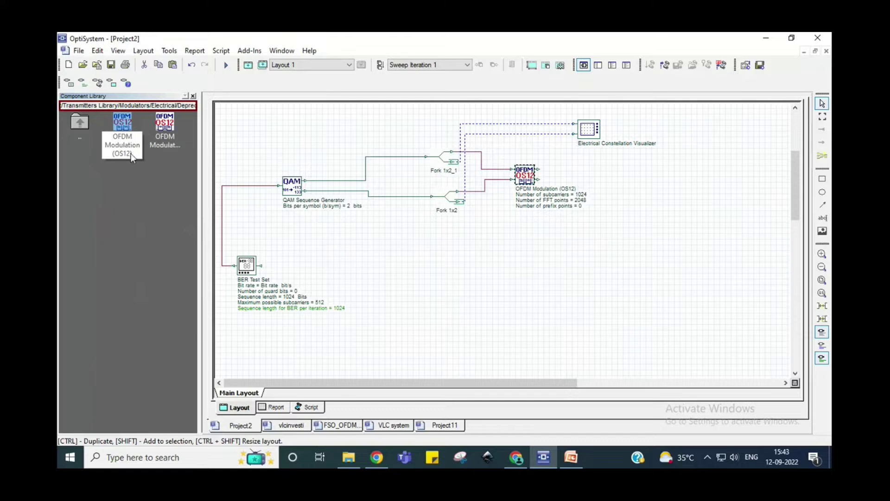
click(162, 139)
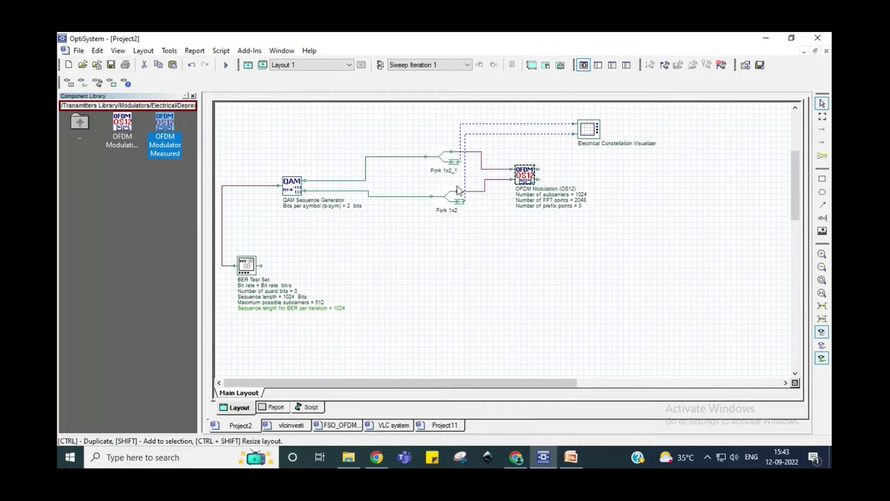
drag(597, 137, 540, 120)
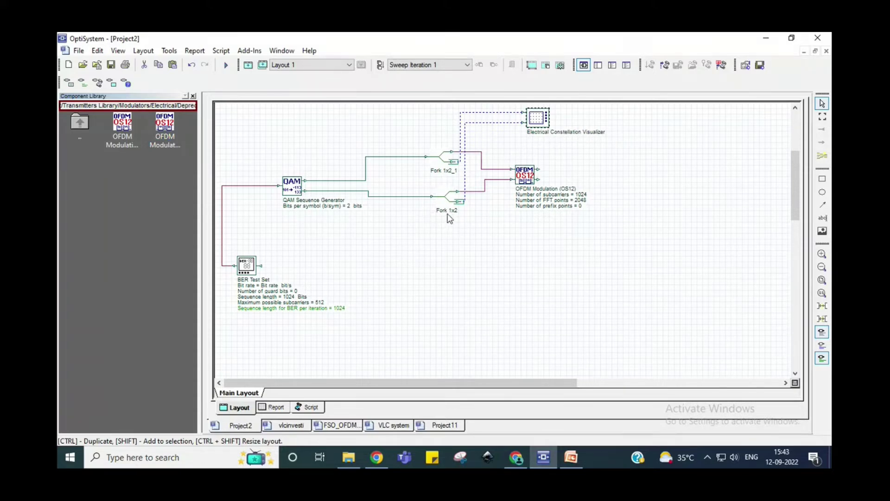
right_click(165, 202)
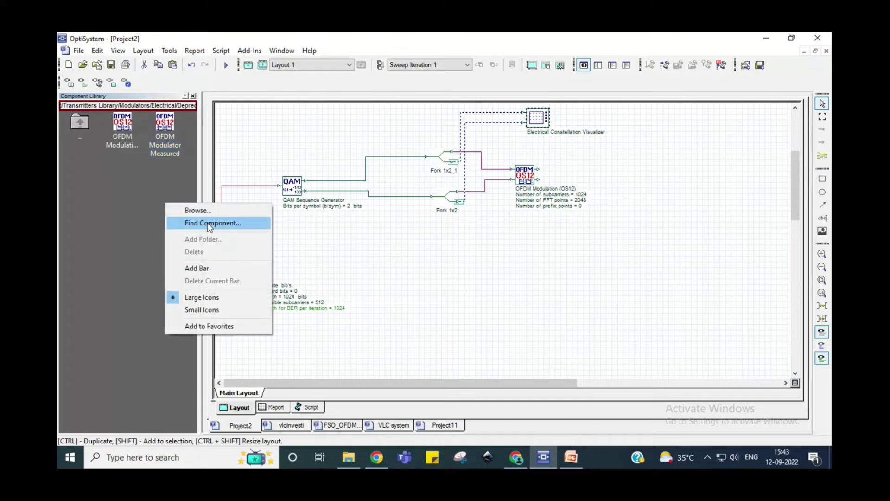
click(208, 222)
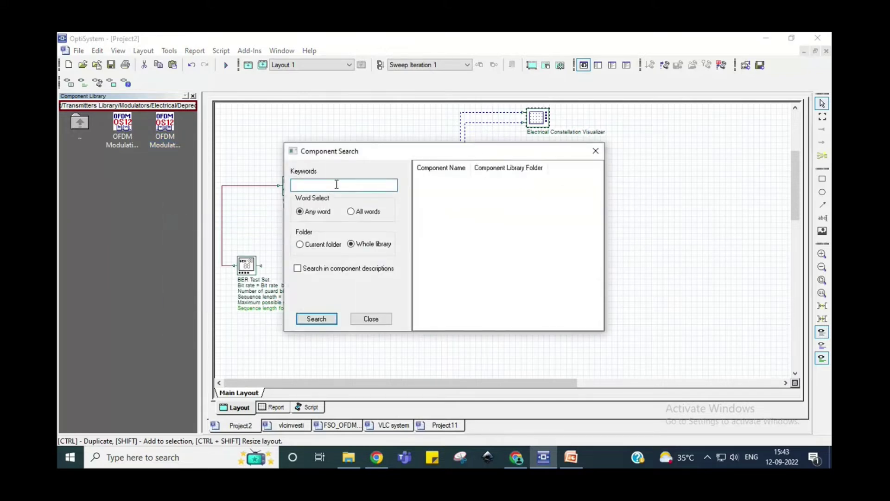
text(fork)
key(Return)
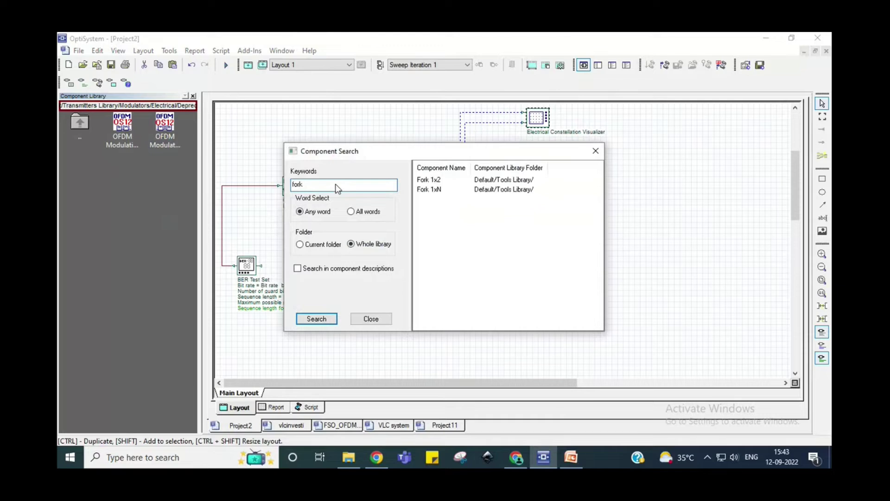
click(371, 319)
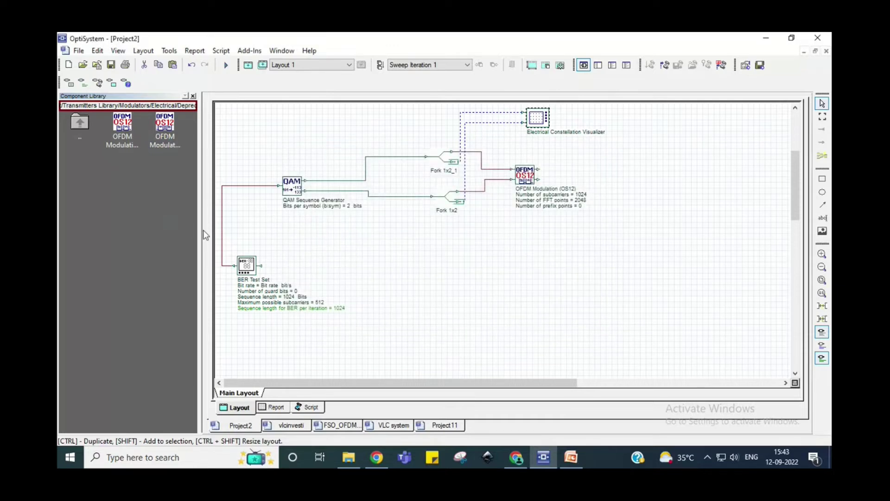
Search the whole component library for "fork" and bring up the Fork 1x2 component in the Tools Library.
right_click(164, 215)
click(203, 234)
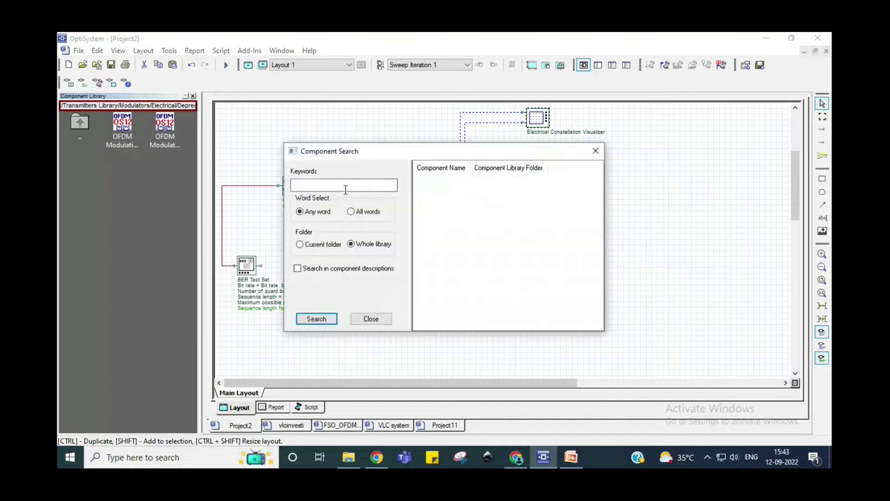
text(fork)
key(Return)
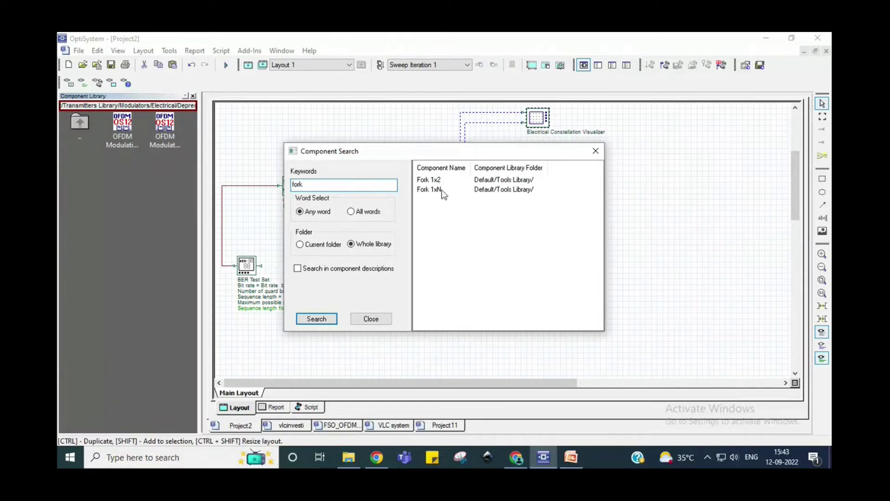
double_click(431, 180)
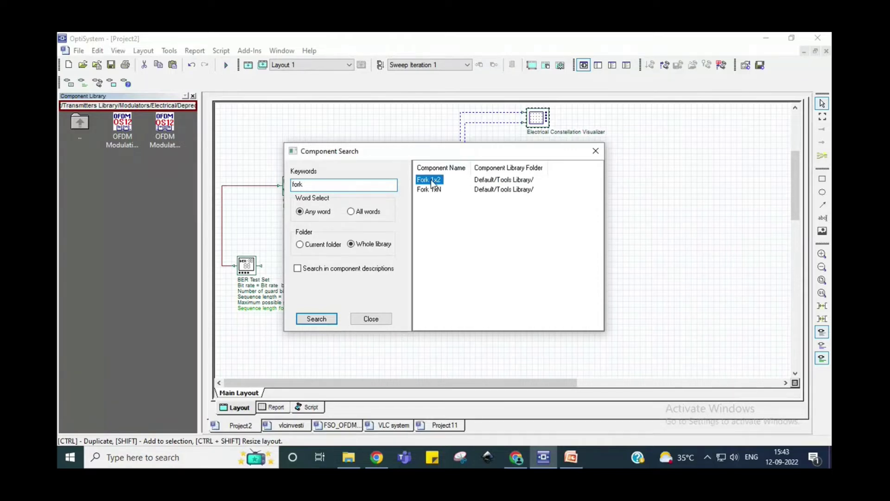
click(370, 318)
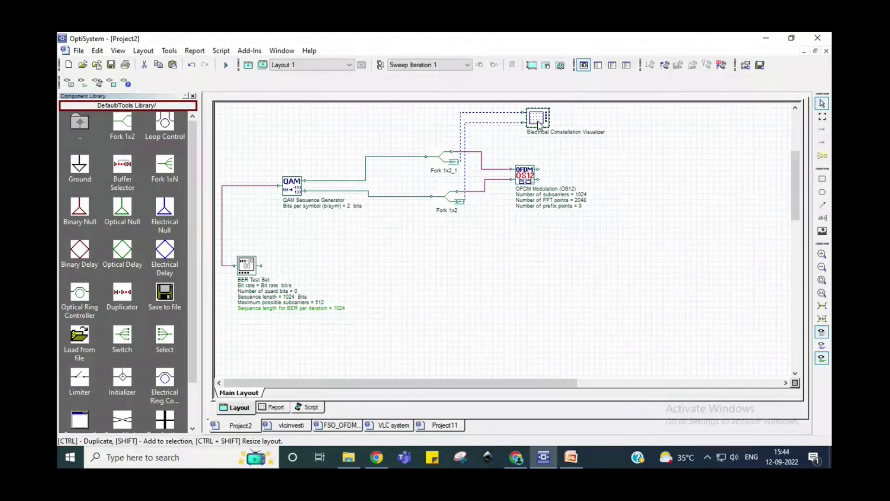
Move the Electrical Constellation Visualizer closer to the forks, consult the FSO_OFDM_QAM system layout, and shift Project2's OFDM Modulation (OS12) farther from the forks.
drag(537, 118, 508, 124)
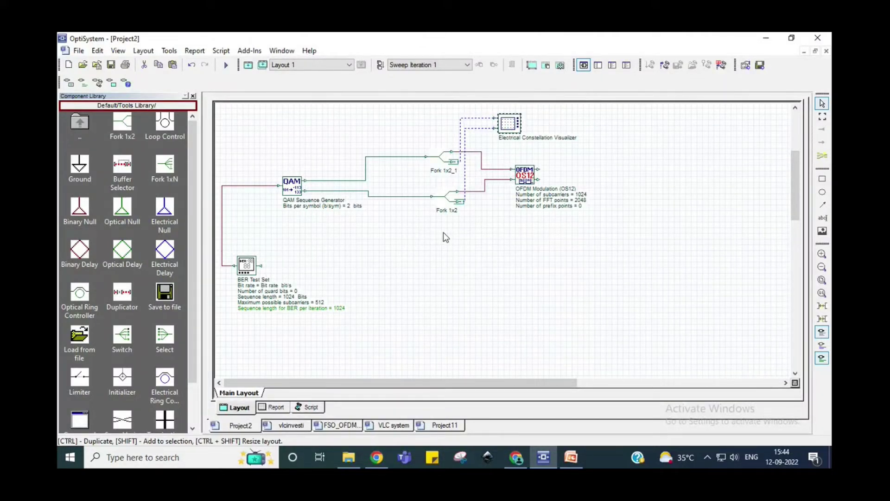
click(341, 424)
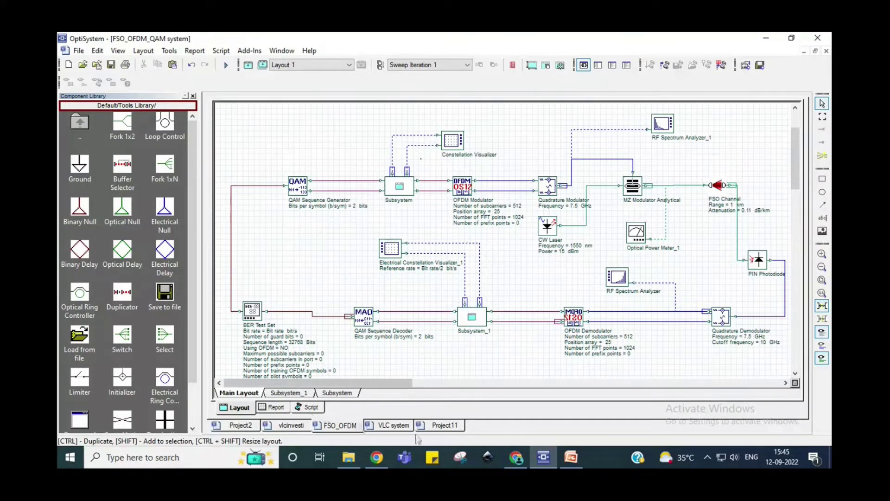
click(240, 425)
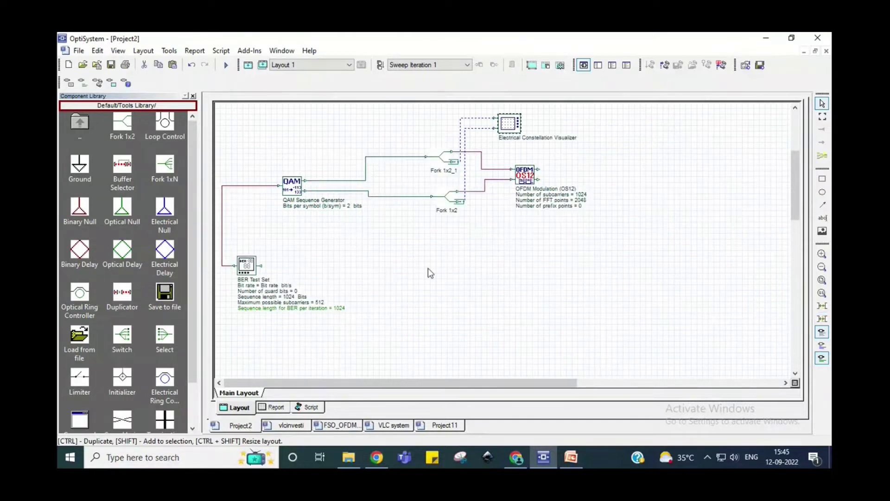
drag(525, 177, 570, 177)
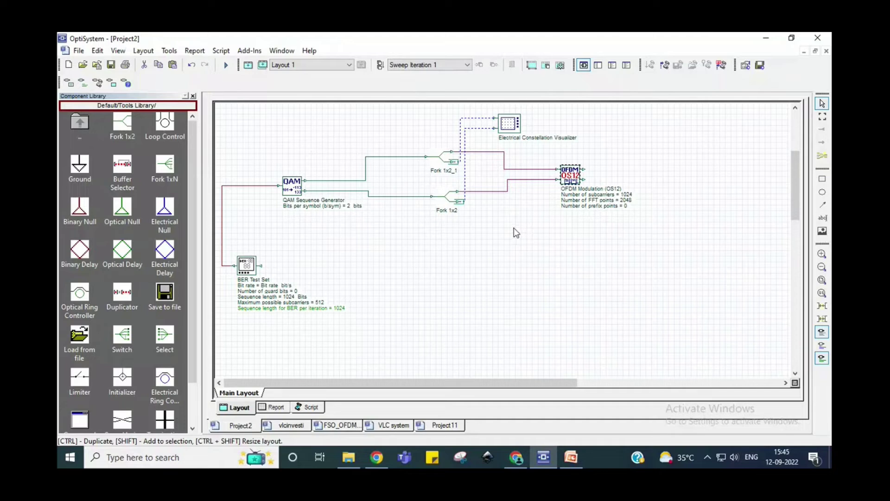
Group the two Fork 1x2 components into a subsystem and shift the Electrical Constellation Visualizer slightly closer to it.
drag(518, 230, 381, 118)
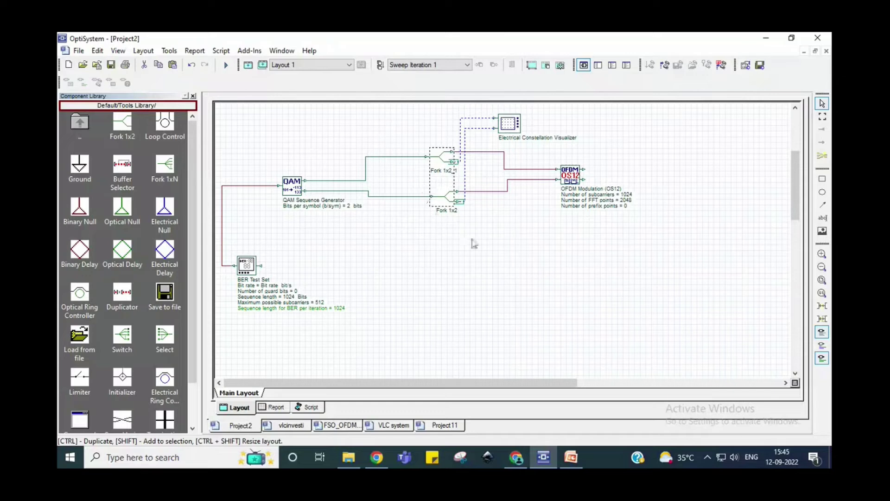
right_click(442, 190)
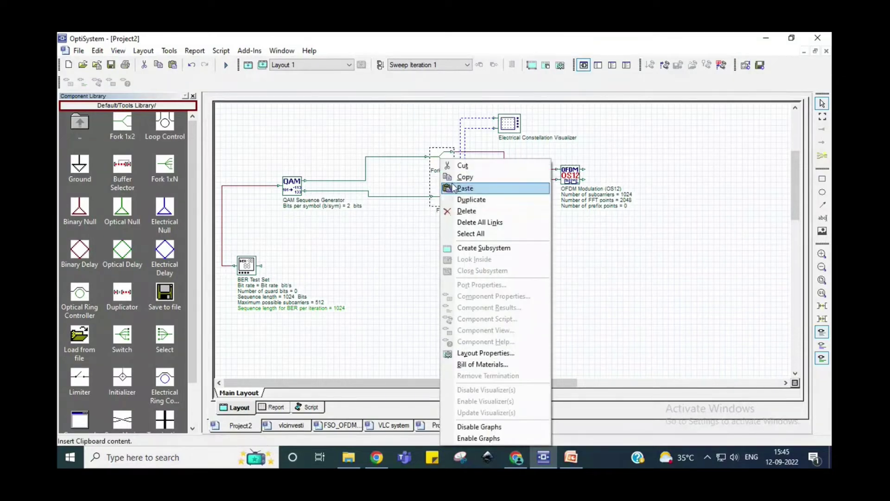
click(436, 178)
right_click(436, 178)
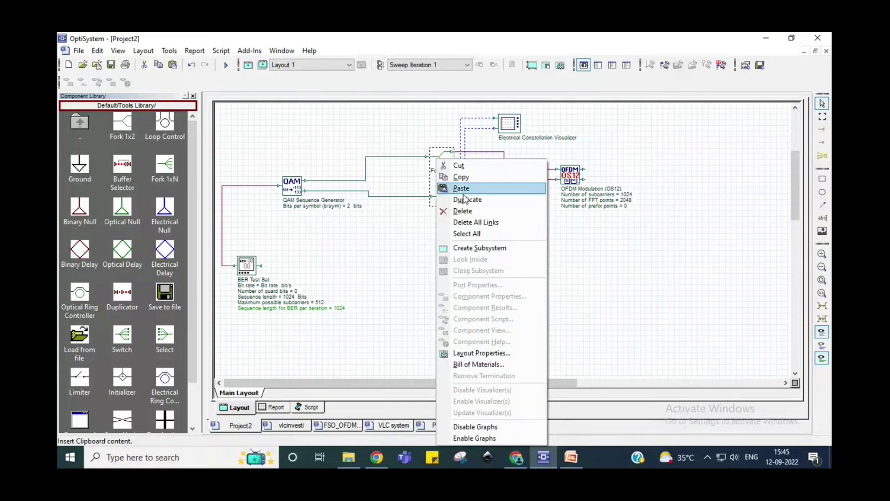
click(504, 249)
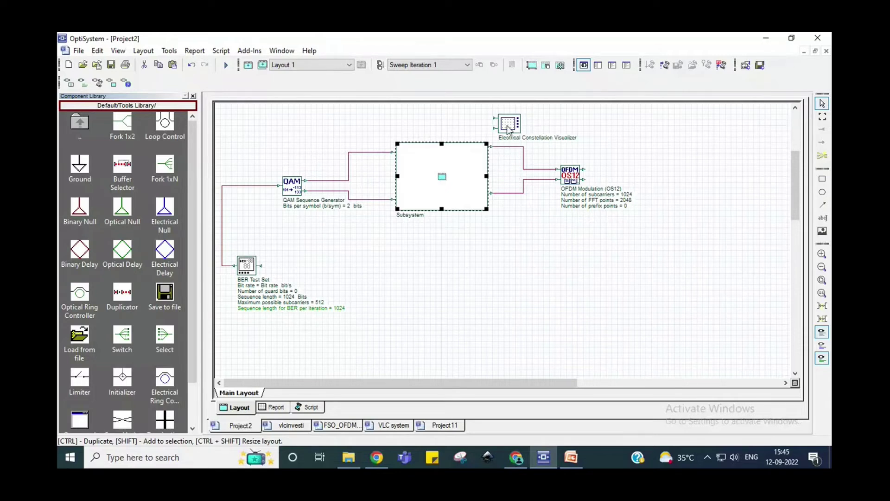
drag(513, 126, 502, 121)
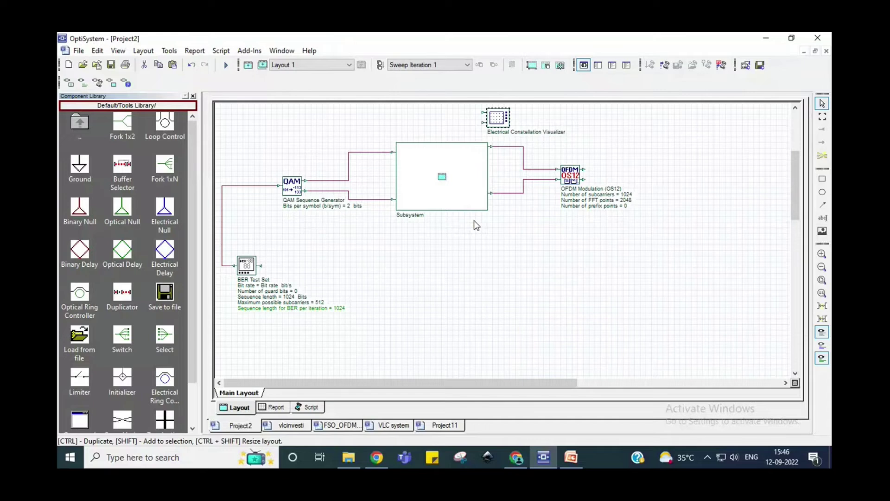
Inside the subsystem, add two output ports on its upper border and connect the free outputs of Fork 1x2_1 and Fork 1x2 to them.
double_click(446, 177)
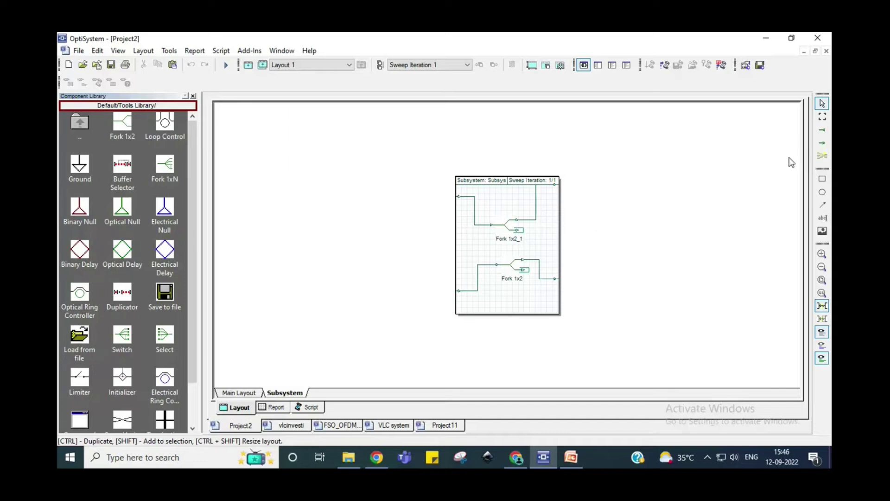
click(822, 130)
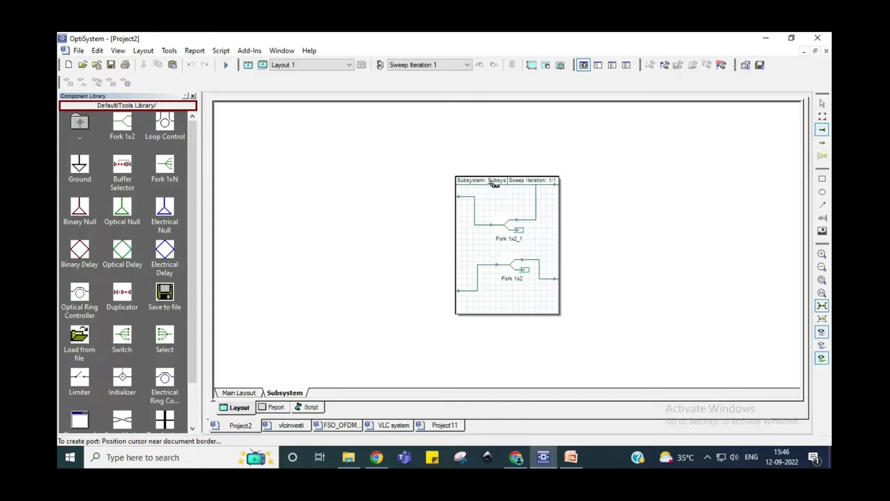
click(556, 211)
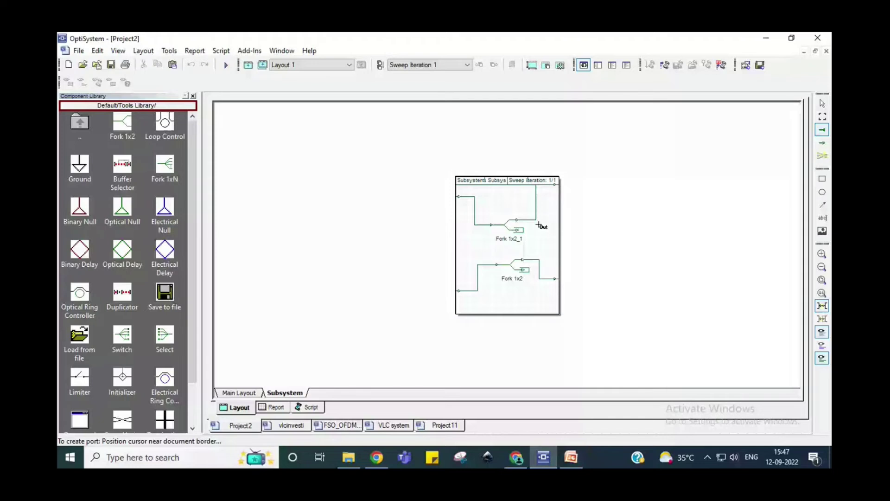
drag(518, 229, 485, 181)
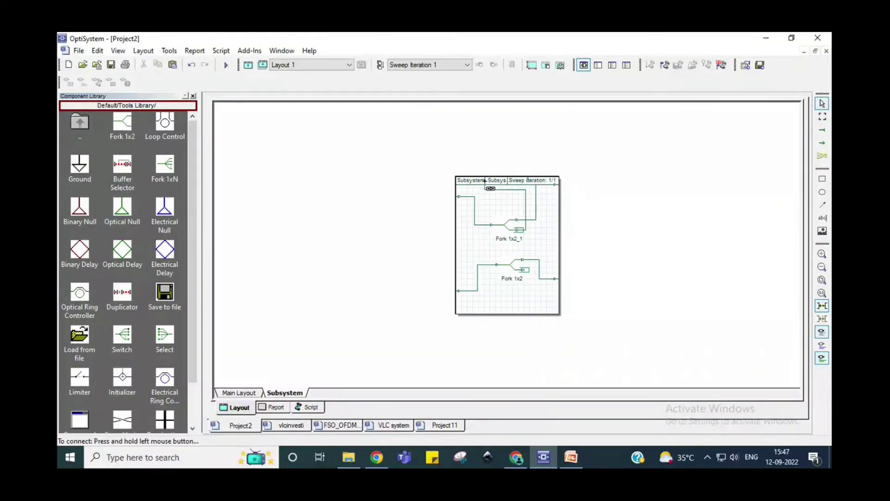
drag(523, 269, 528, 180)
Return to the main layout, link the Electrical Constellation Visualizer to the subsystem's upper-edge output ports, and open the visualizer's graph.
click(242, 393)
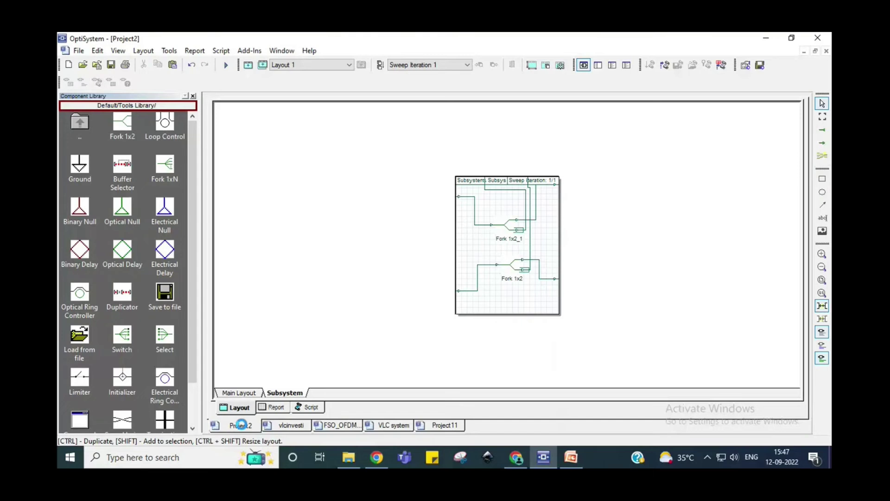
right_click(386, 300)
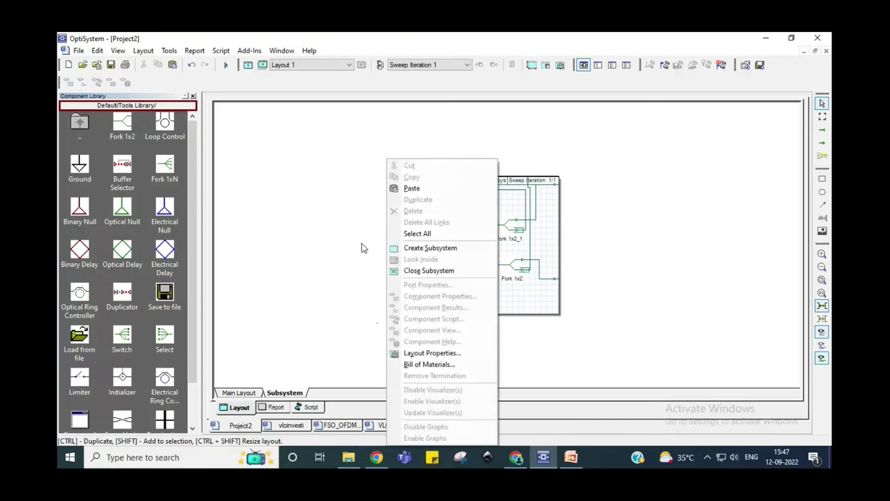
click(321, 244)
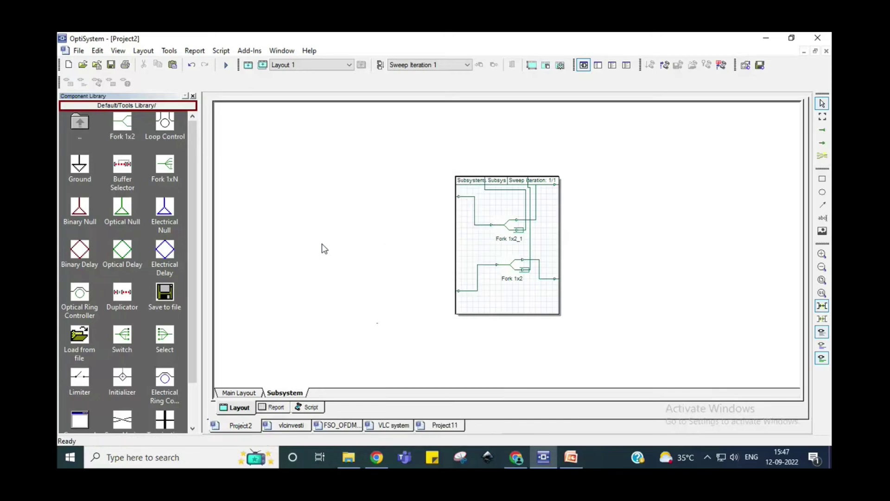
click(239, 393)
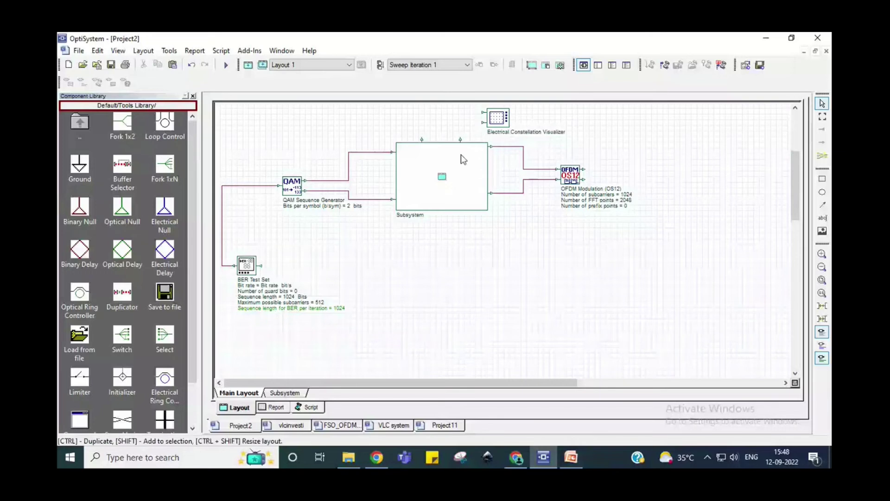
drag(487, 118, 424, 142)
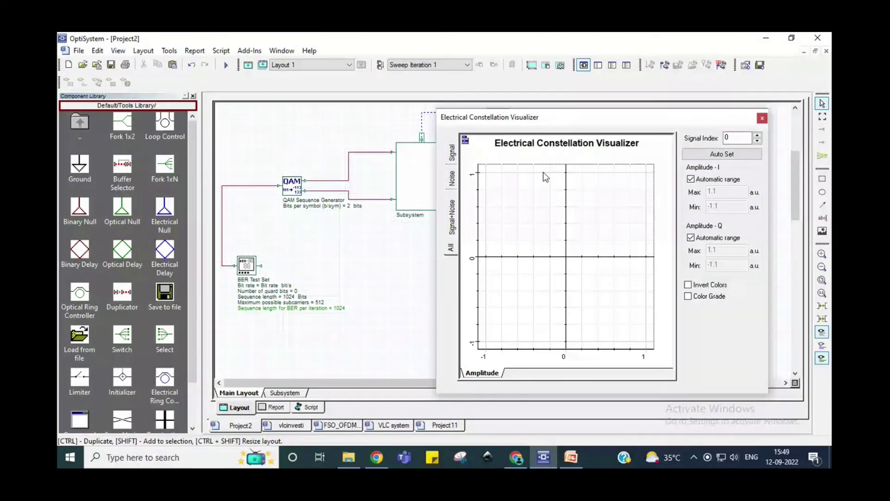
Bring up the FSO_OFDM_QAM project as a reference.
click(348, 425)
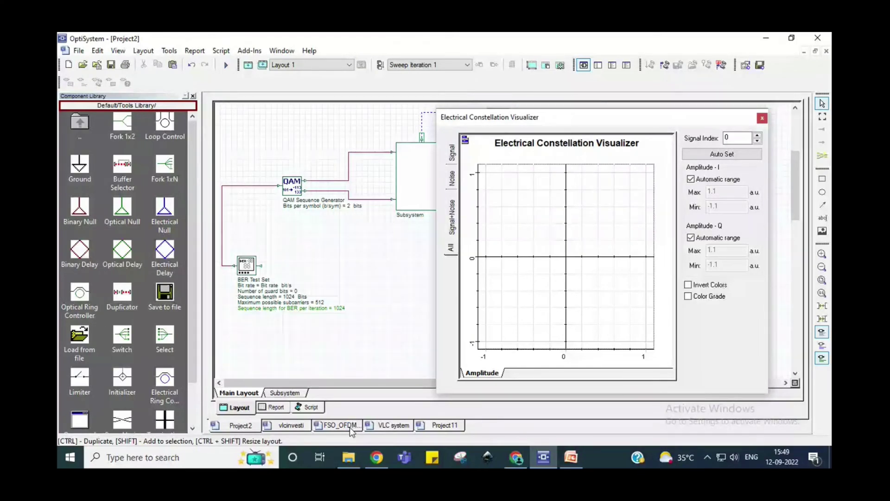
click(350, 425)
click(335, 424)
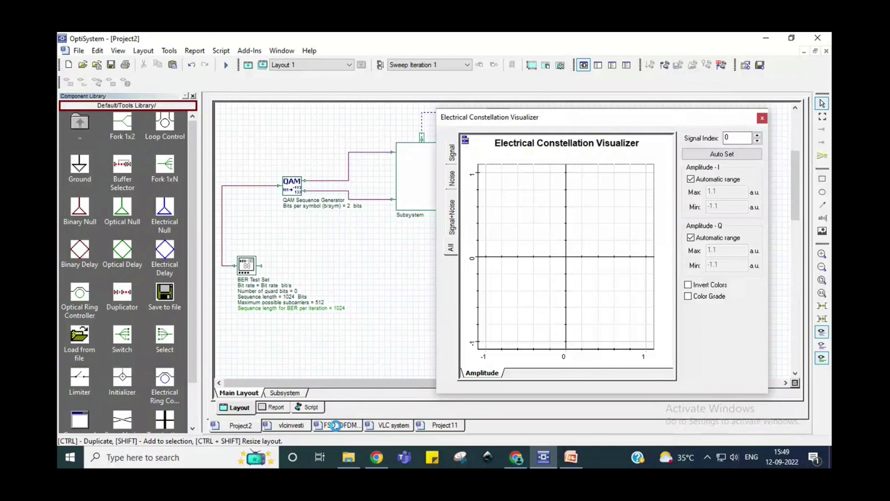